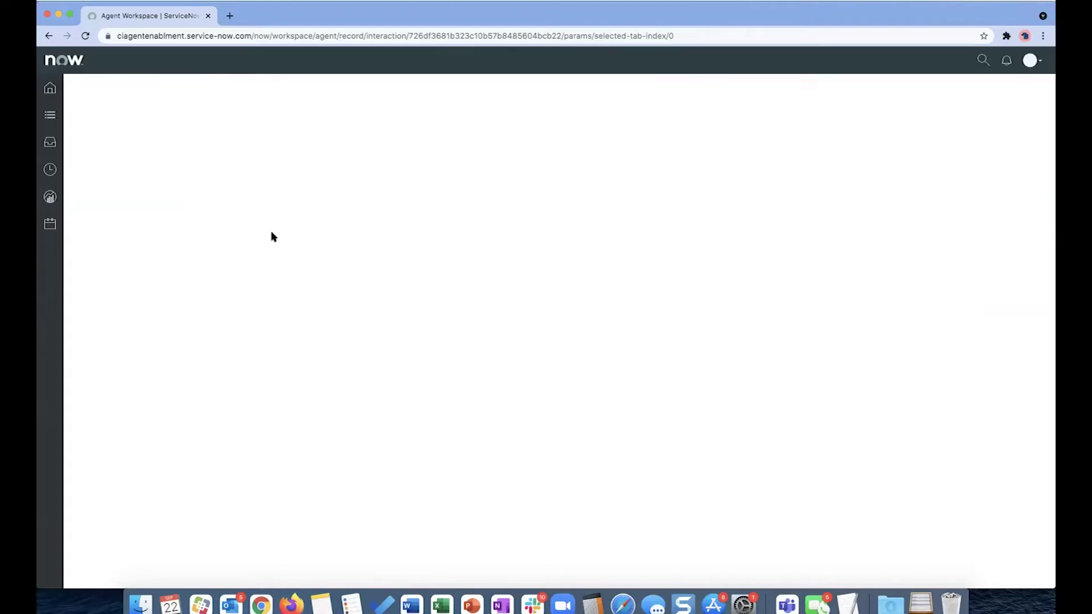
Set the agent's inbox status to Available.
left_click(105, 128)
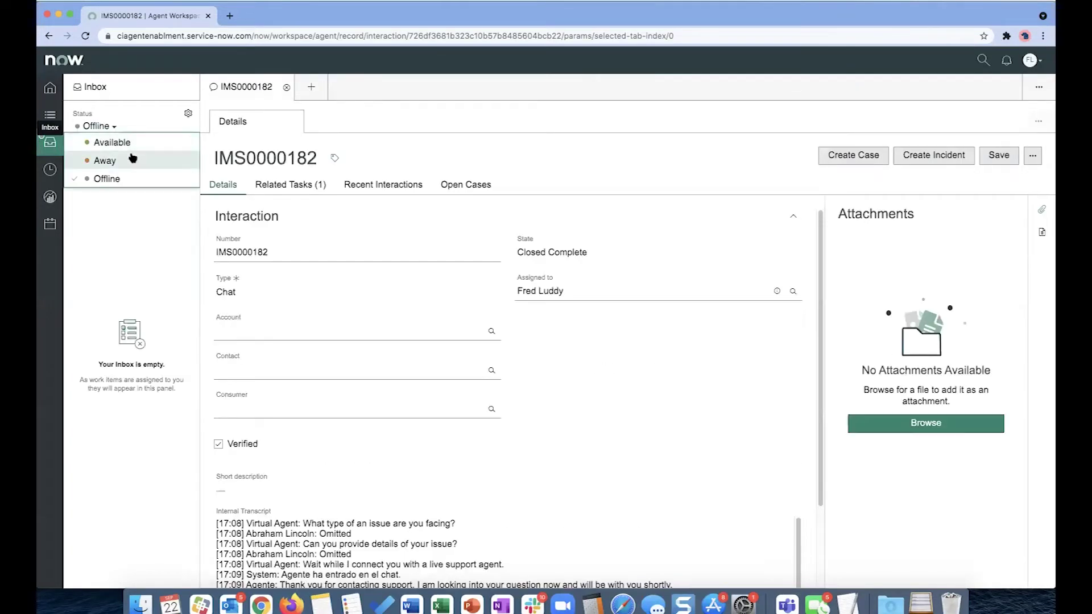
left_click(115, 142)
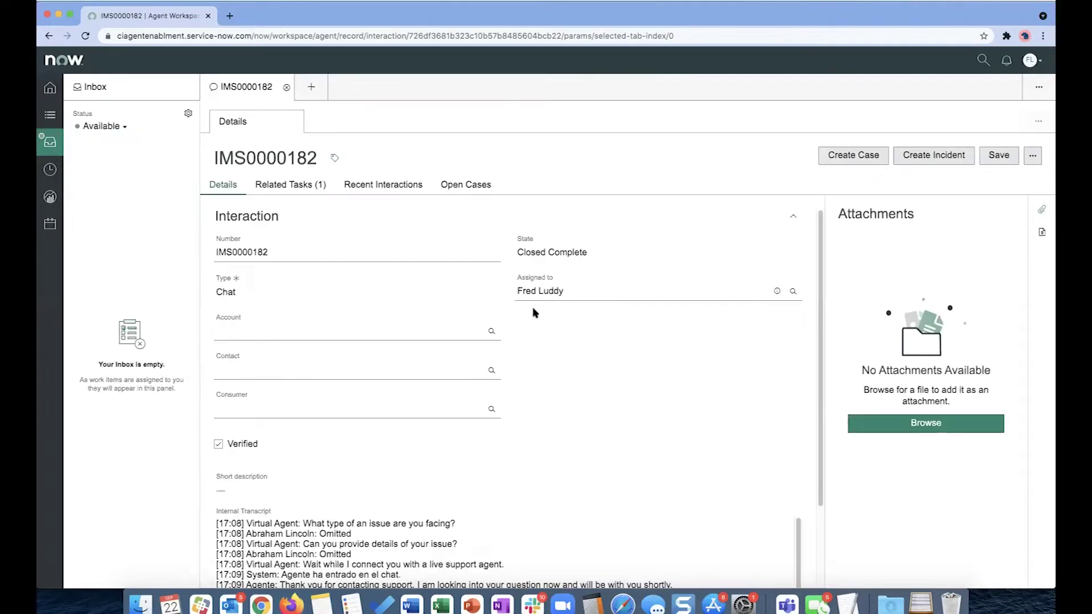
Restart the expired support chat in the customer portal, skipping both intake questions to request a live agent, and view it in Agent Workspace.
key("super+Tab")
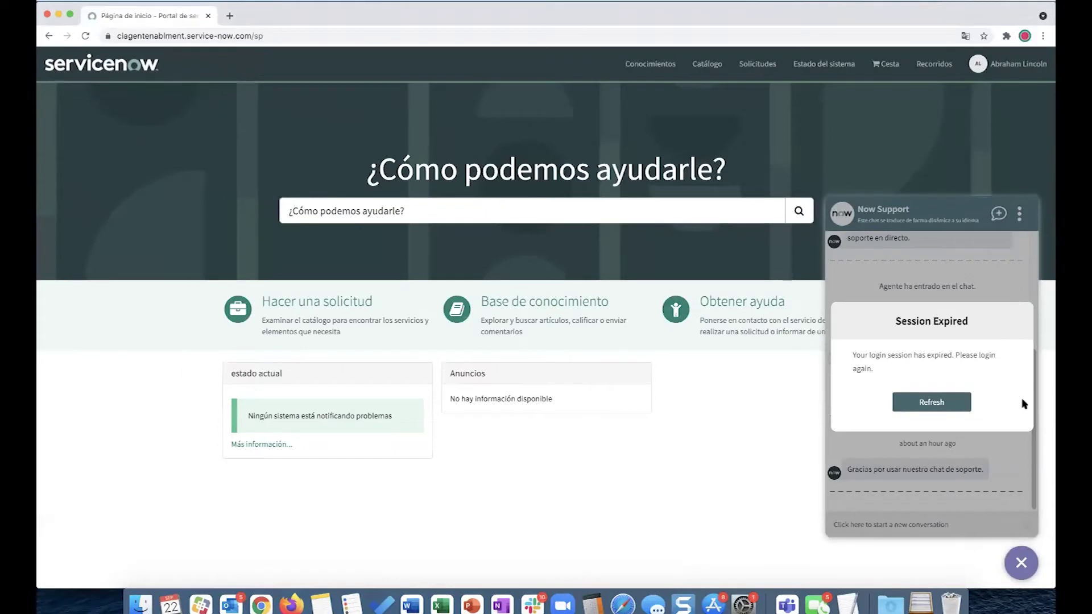
left_click(947, 410)
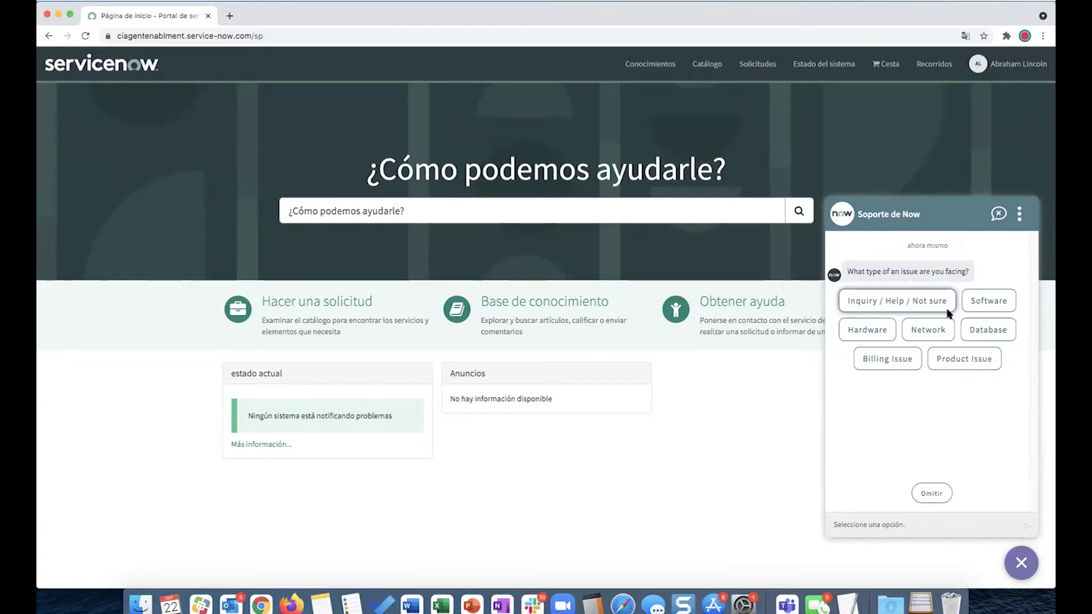
left_click(938, 499)
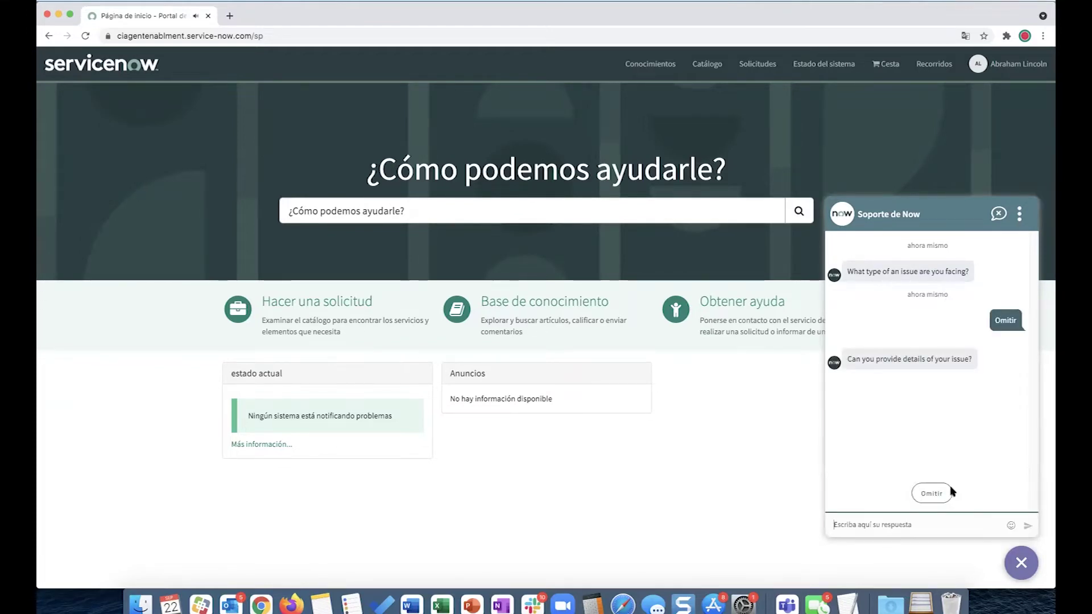
left_click(932, 496)
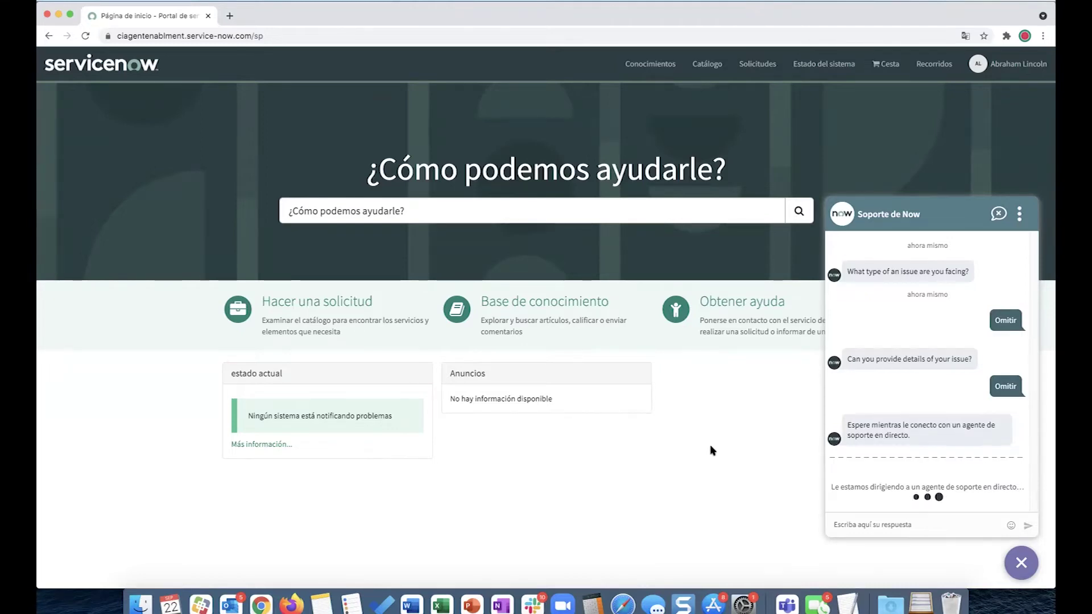
key("super+Tab")
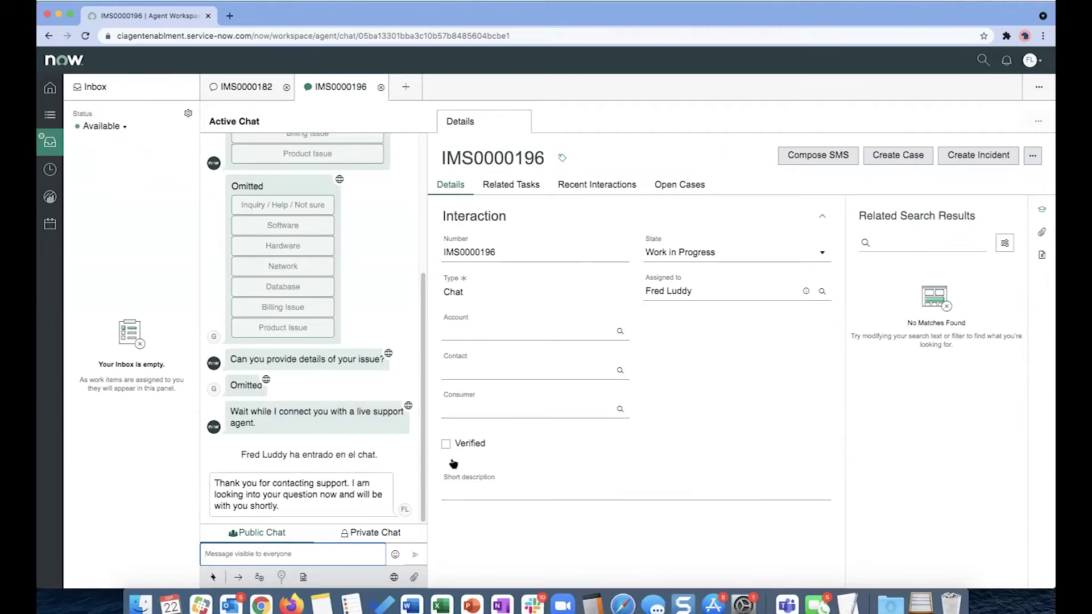
key("super+Tab")
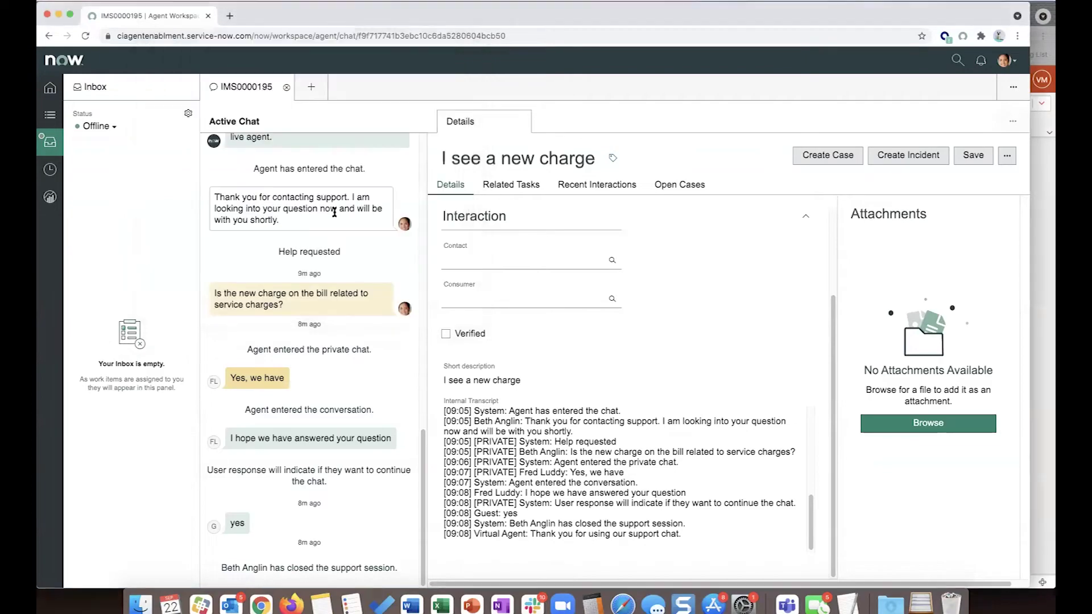
key("ctrl+Right")
key("super+Tab")
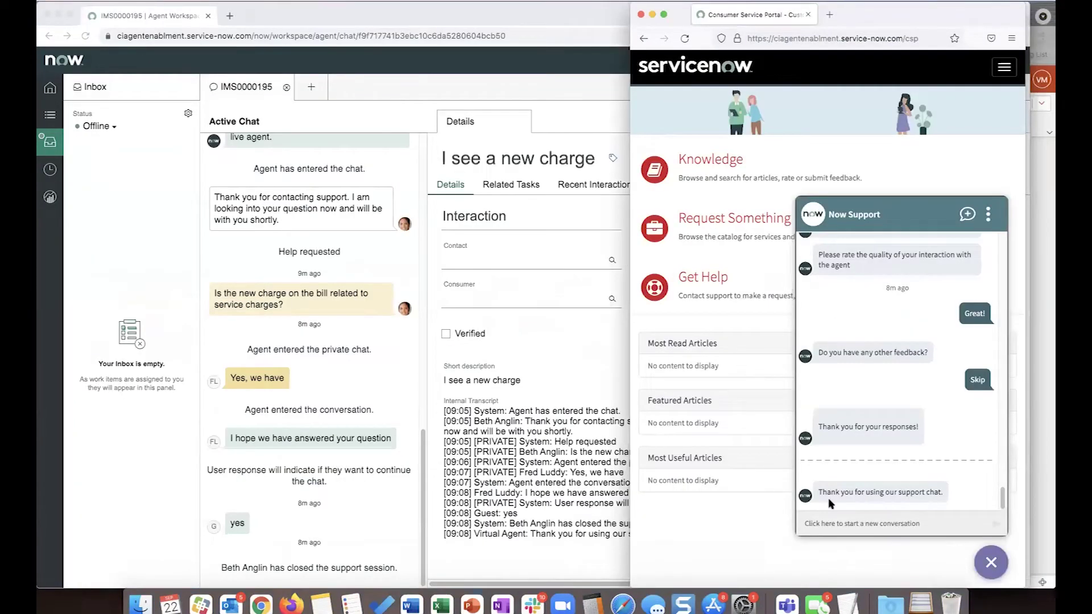
key("ctrl+Right")
key("super+Tab")
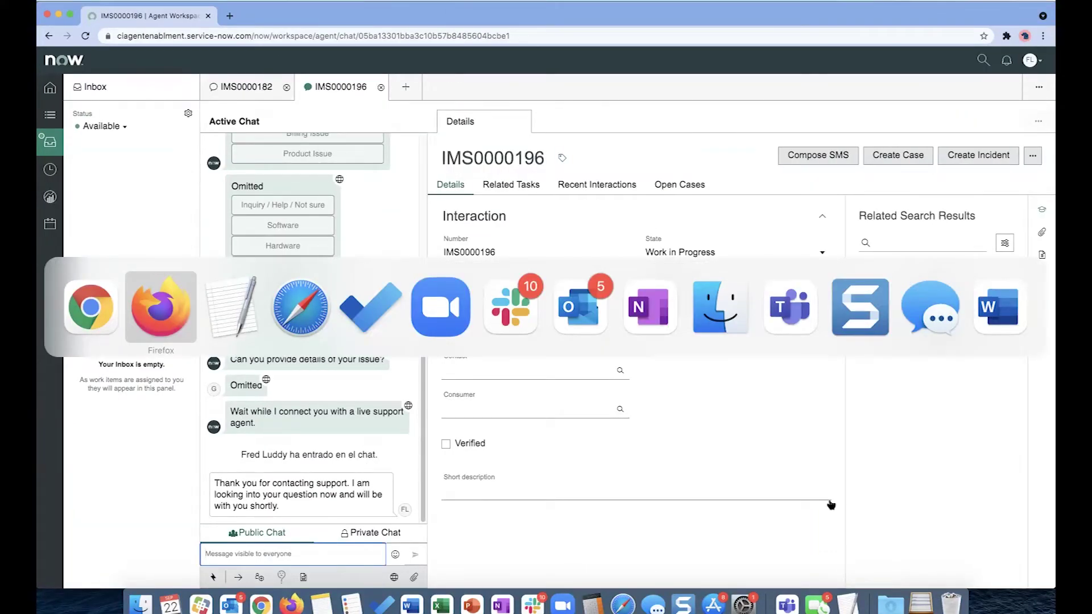
Send the customer message "Tengo un problema con mi computadora" in the Spanish portal's support chat.
key("ctrl+Left")
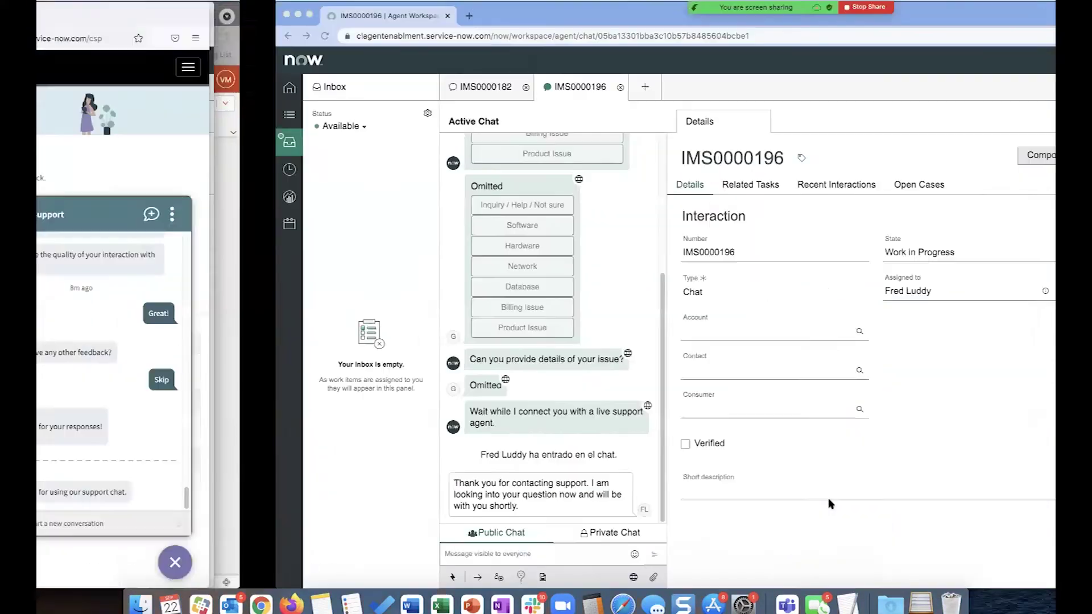
left_click(902, 529)
type("Tengo un problema con mi computadora")
key("BackSpace")
key("Return")
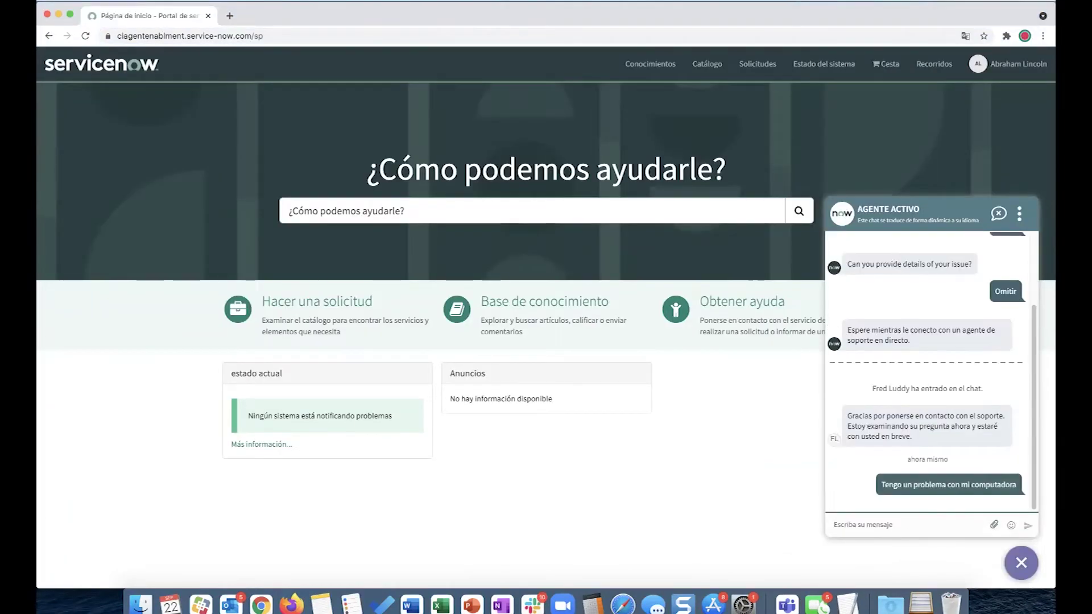
Copy the line "Creo que no tengo acceso a mi cuenta" from the DTAC Chat note and send it in the customer's chat.
key("super+Tab")
key("super+Tab")
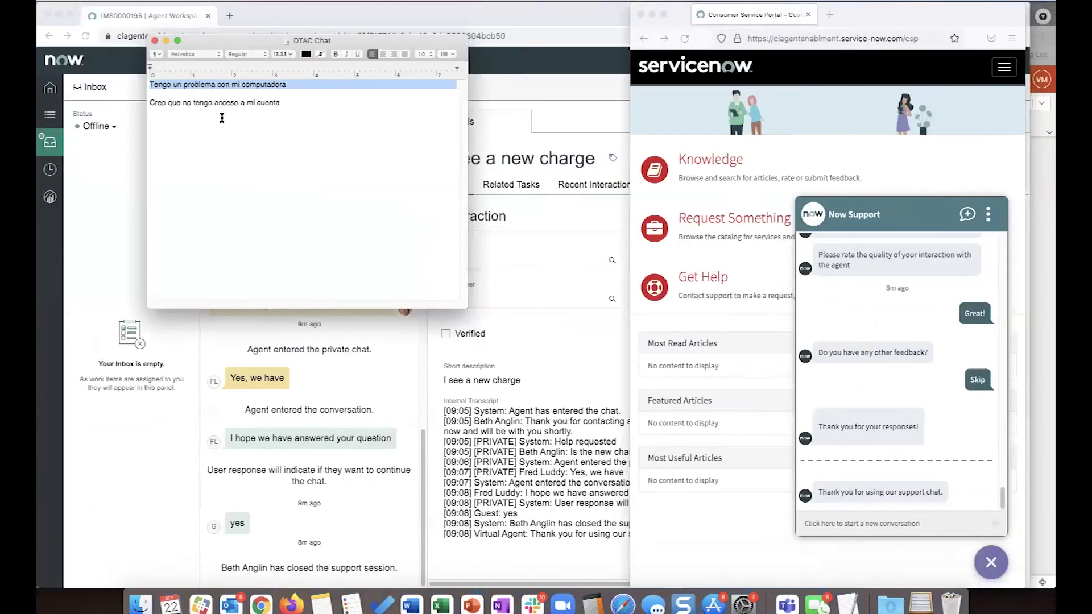
triple_click(217, 105)
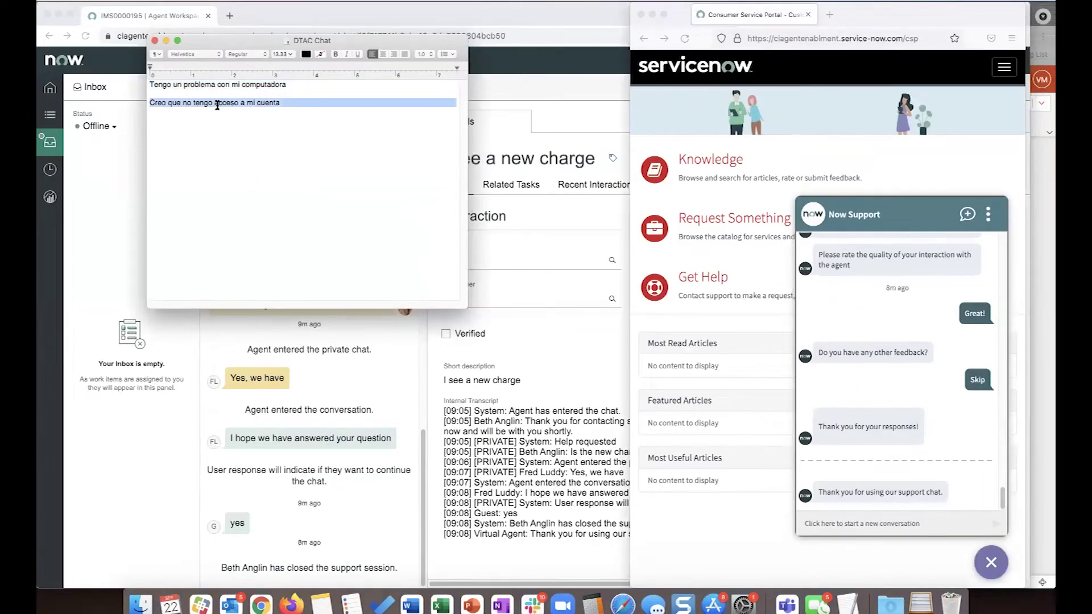
key("super+c")
key("super+Tab")
key("super+v")
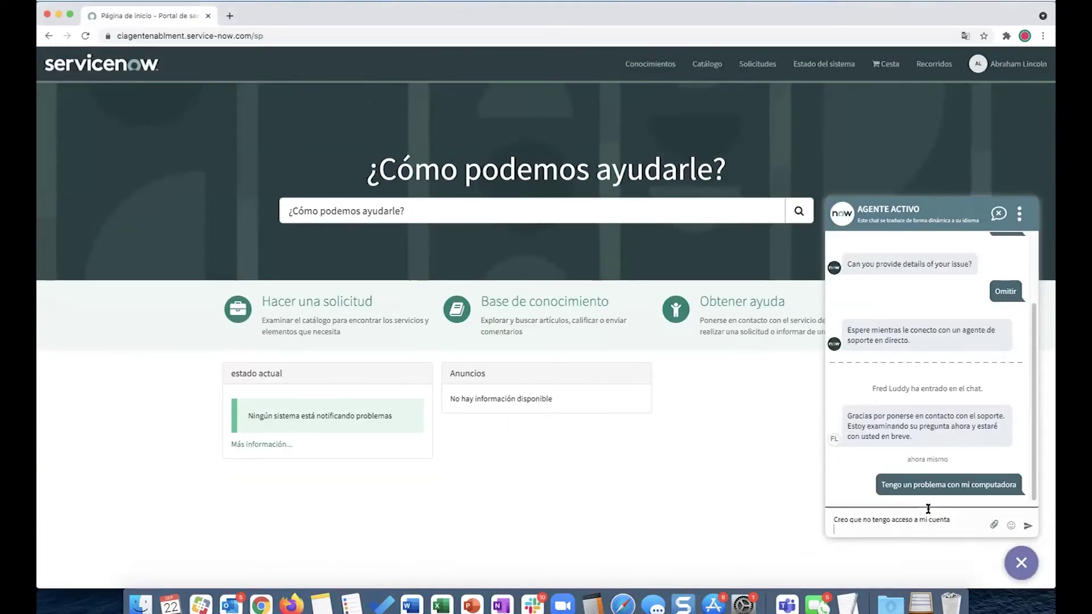
key("Return")
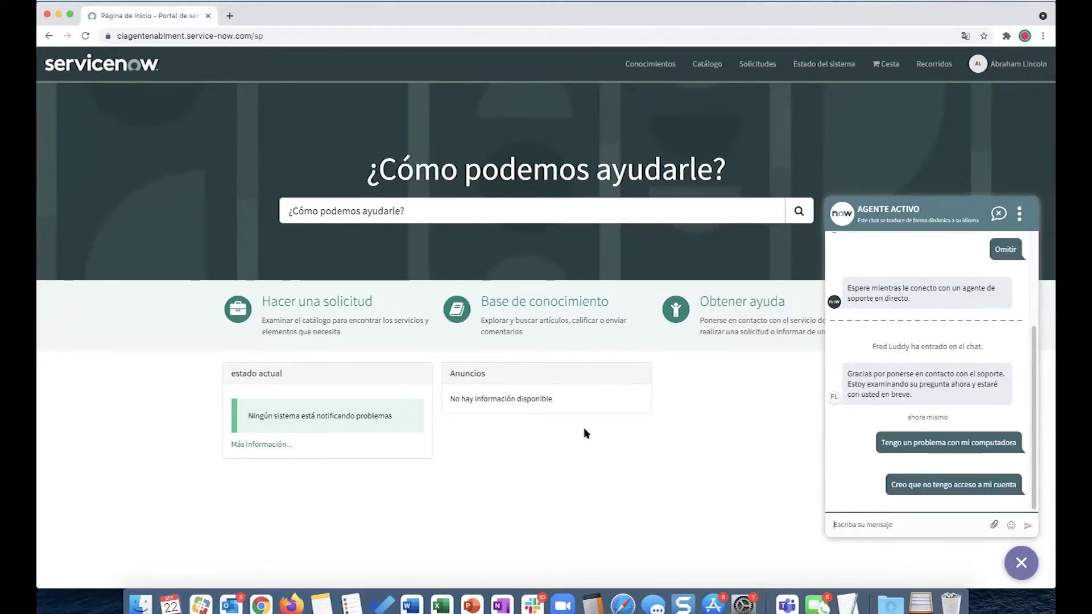
In Agent Workspace, inspect the translation of the customer's messages and the chat's dynamic translations setting.
key("super+grave")
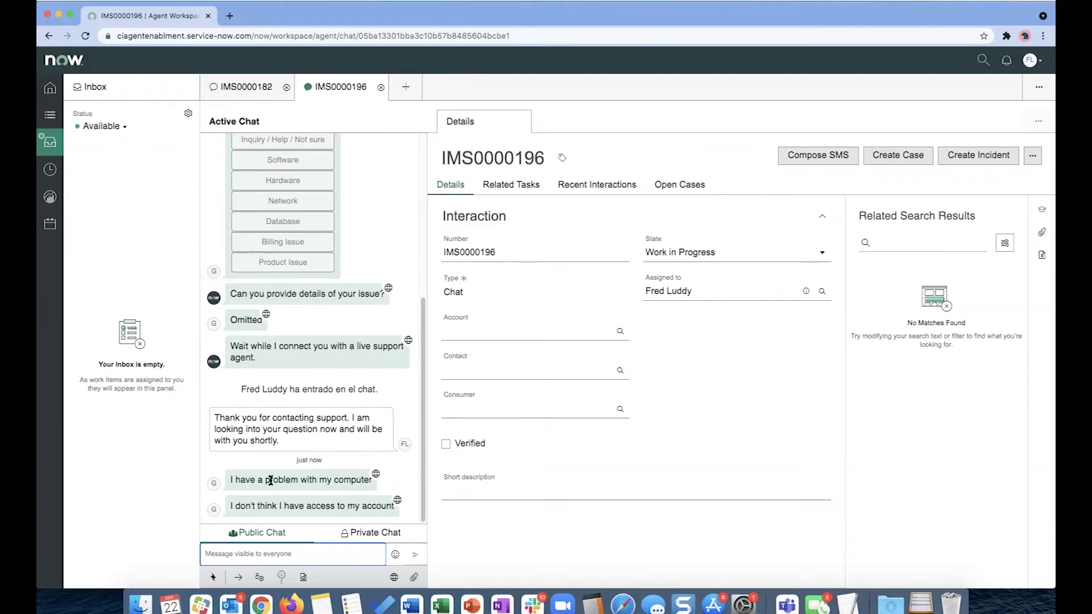
left_click(376, 475)
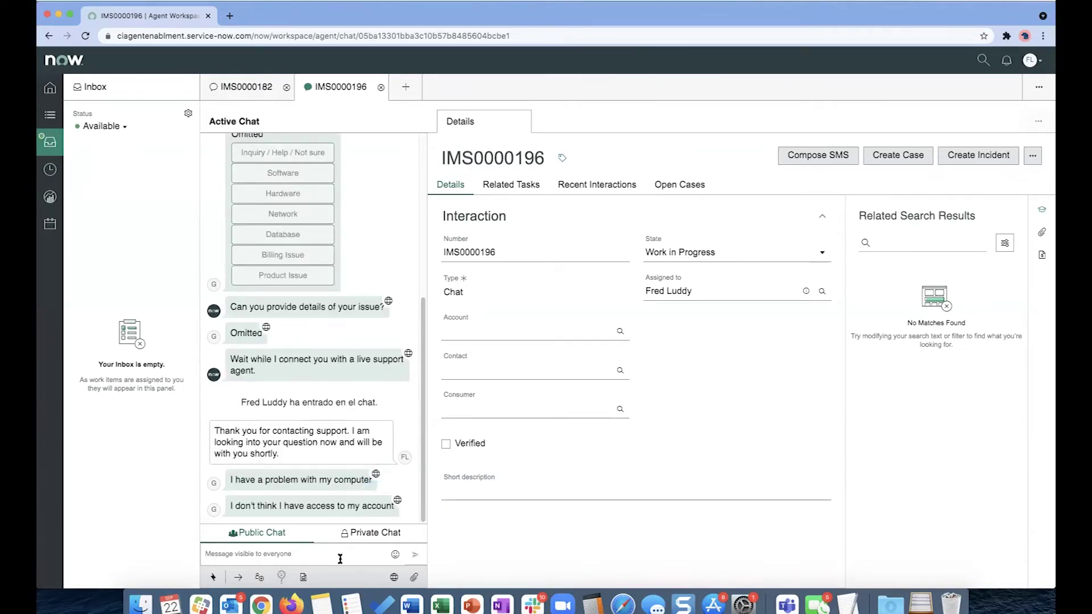
left_click(393, 576)
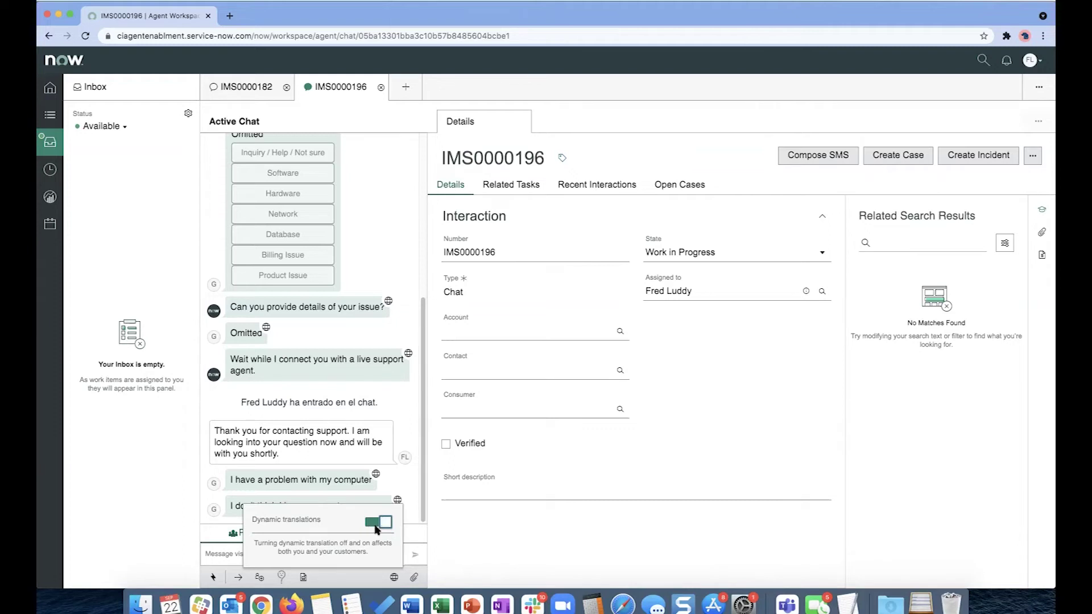
left_click(541, 535)
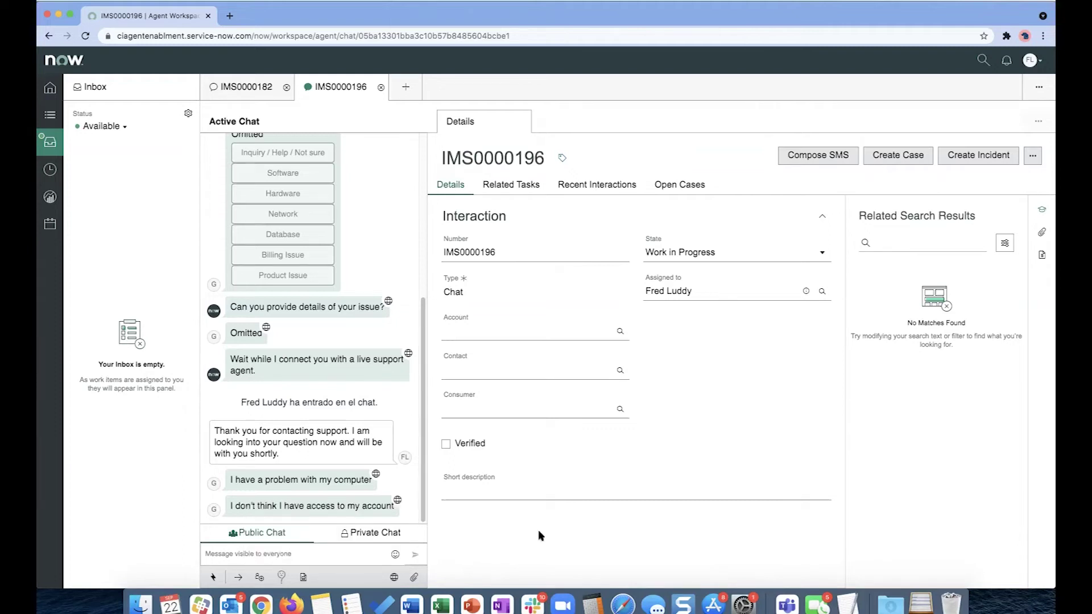
Reply to the customer in the public chat with "I can help you with that".
left_click(356, 548)
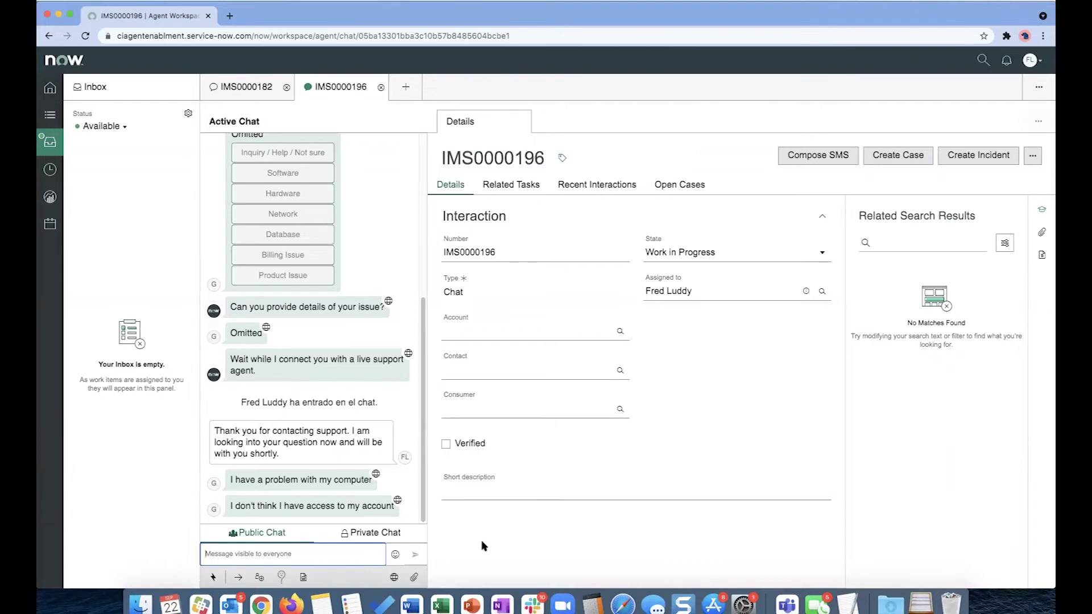
type("I can help you with that")
key("Return")
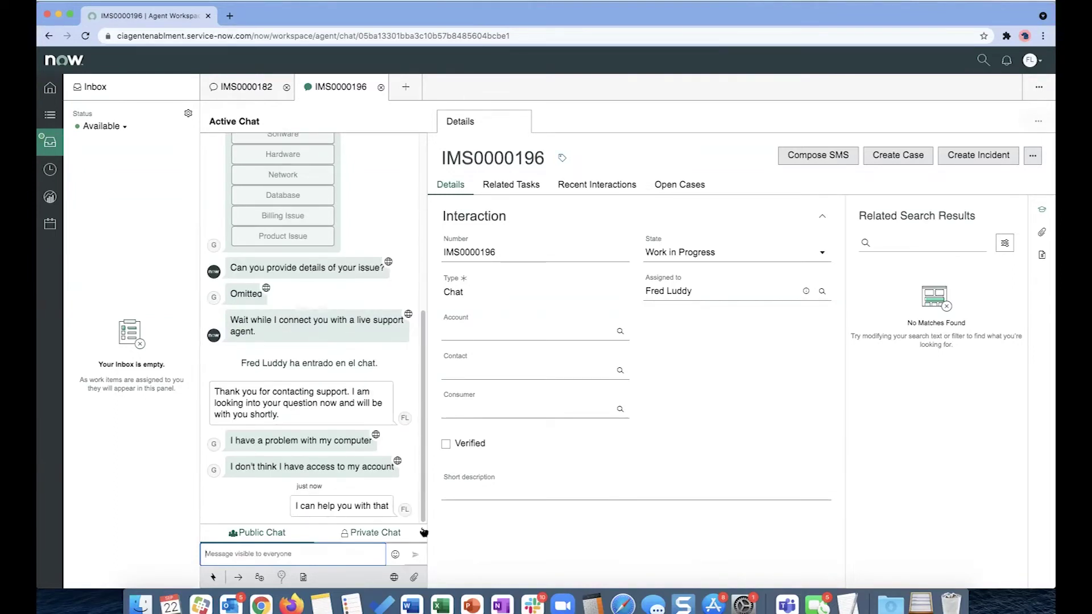
Check the agent's translated reply and the dynamic translation notice in the customer's portal chat.
key("super+grave")
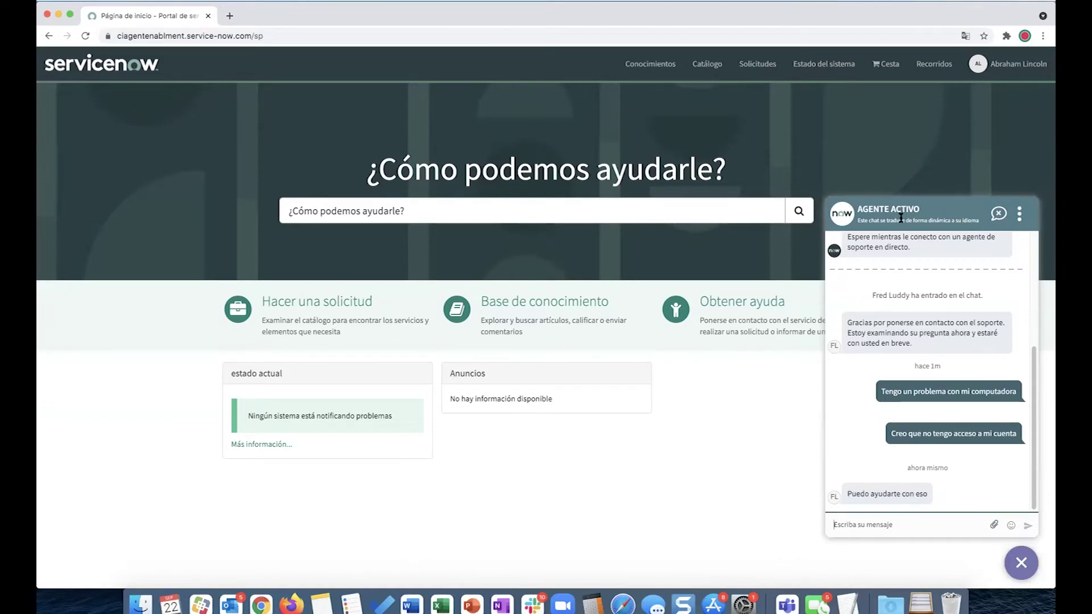
left_click_drag(860, 219, 901, 220)
left_click(920, 273)
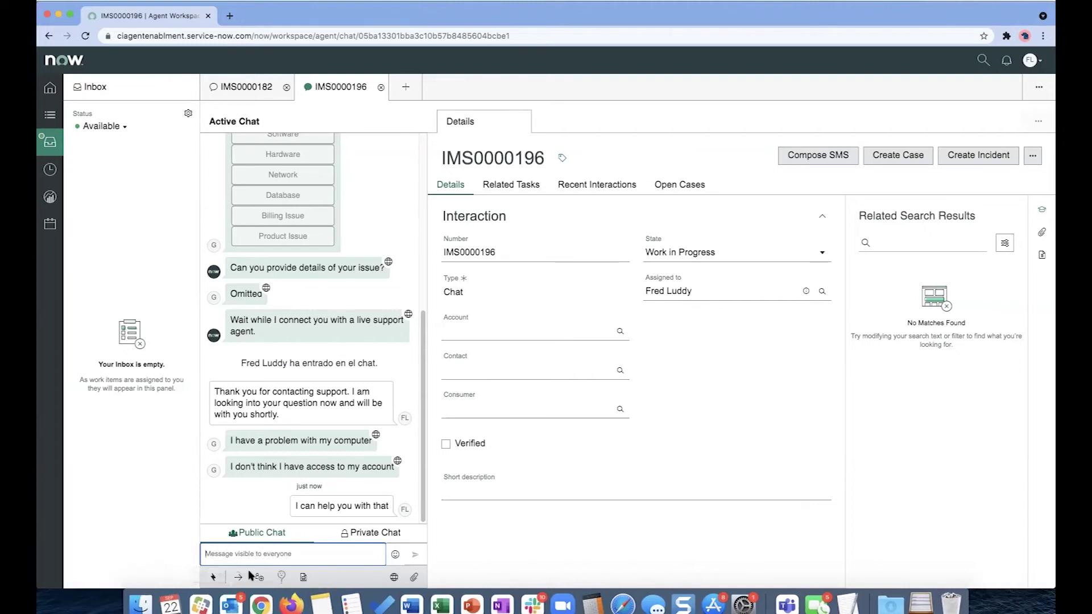
Create an incident from the agent chat with the short description "unlock user's account".
left_click(303, 576)
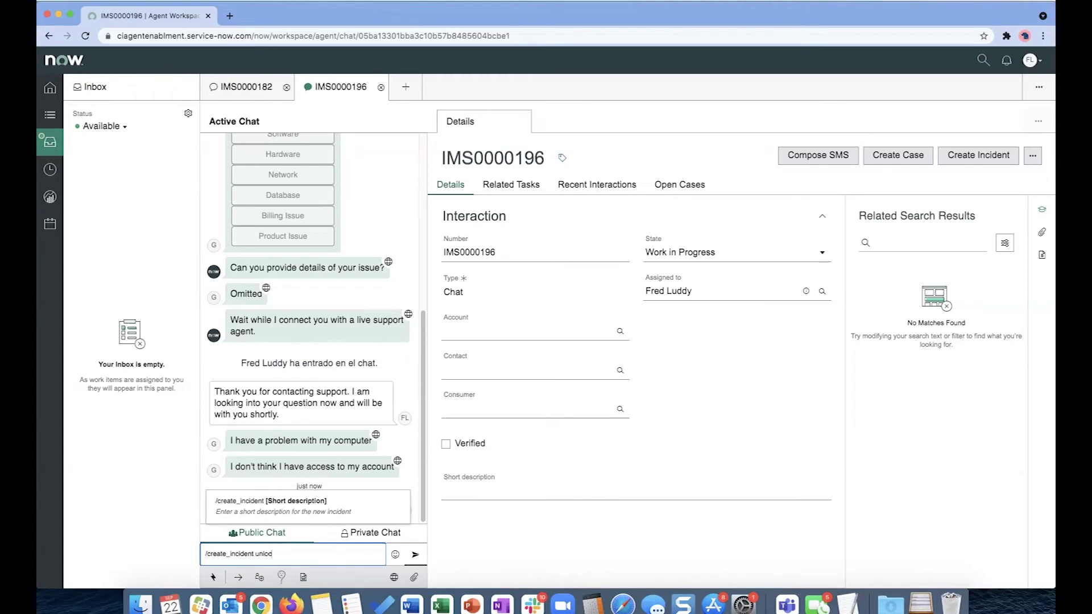
type("unlock user's account")
key("Return")
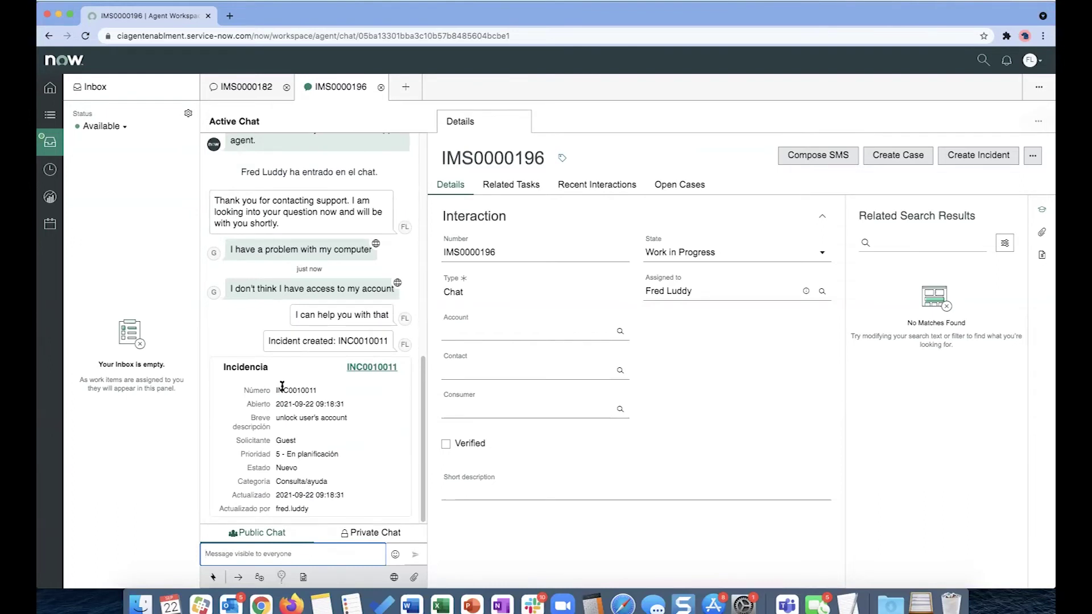
Compare the incident message in the customer's portal chat with the agent's view of the conversation.
key("super+grave")
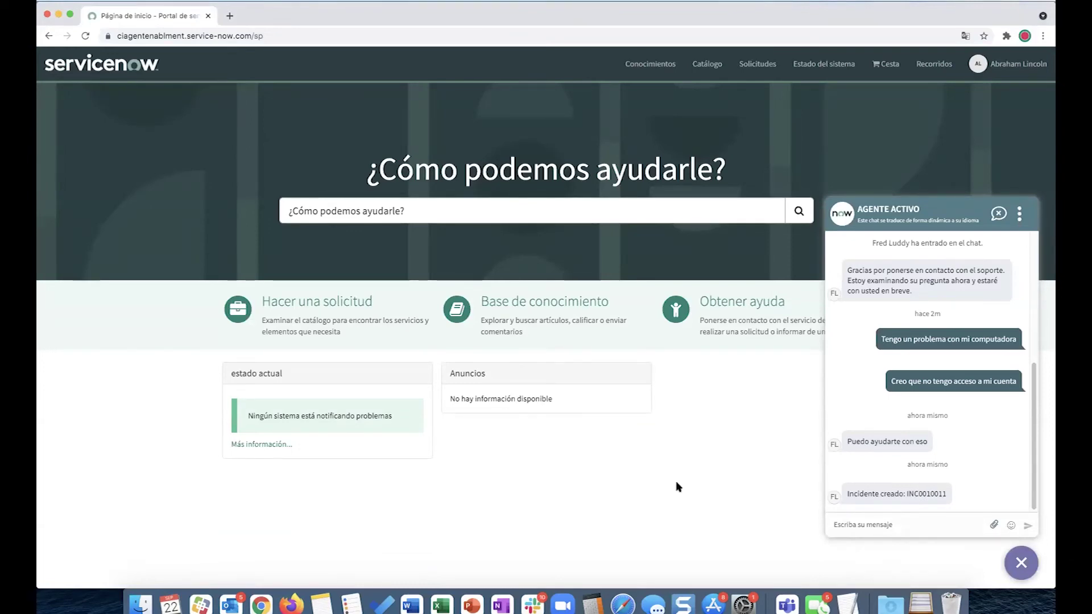
key("super+grave")
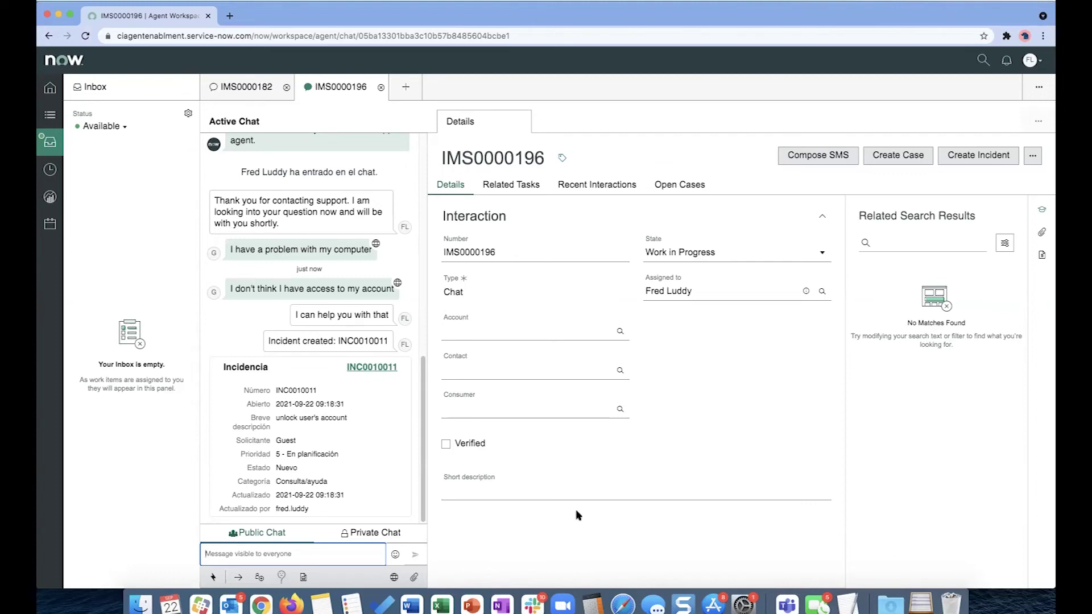
key("super+grave")
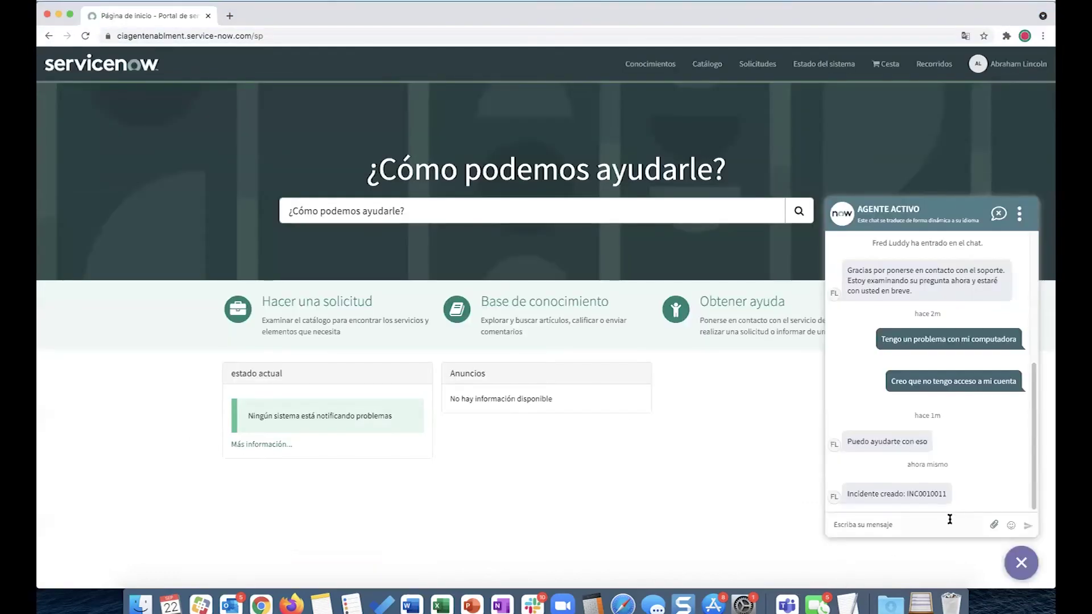
key("super+grave")
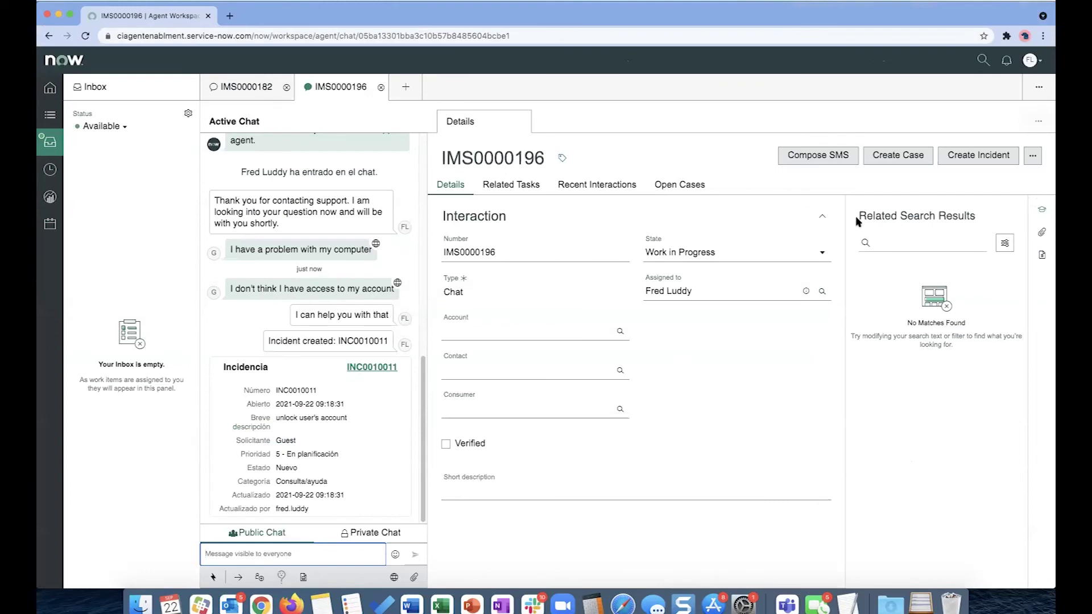
End the active chat for the interaction and confirm the closure.
left_click(1033, 156)
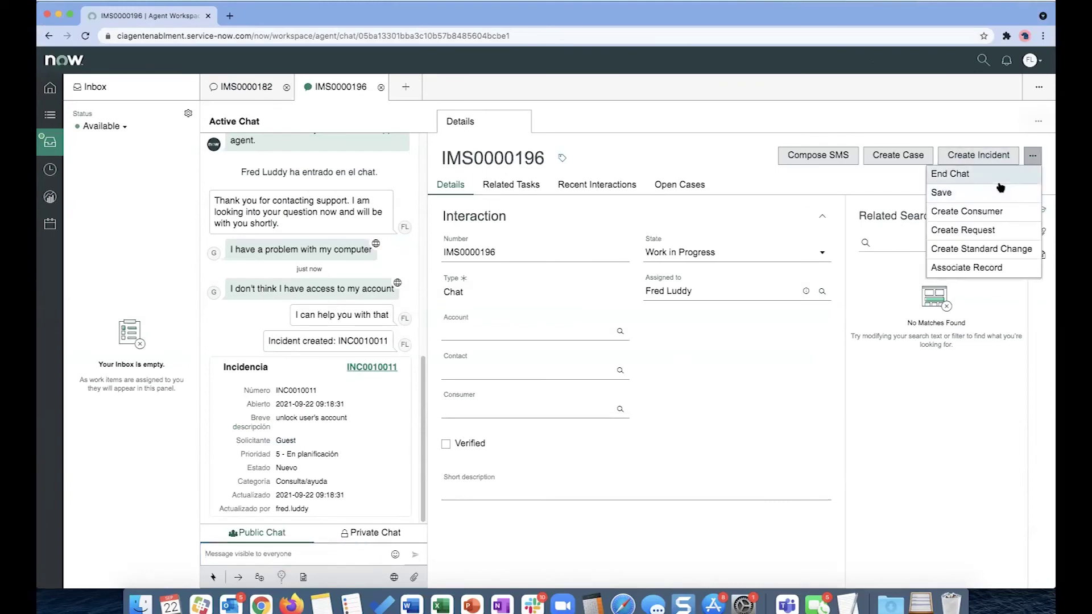
left_click(996, 176)
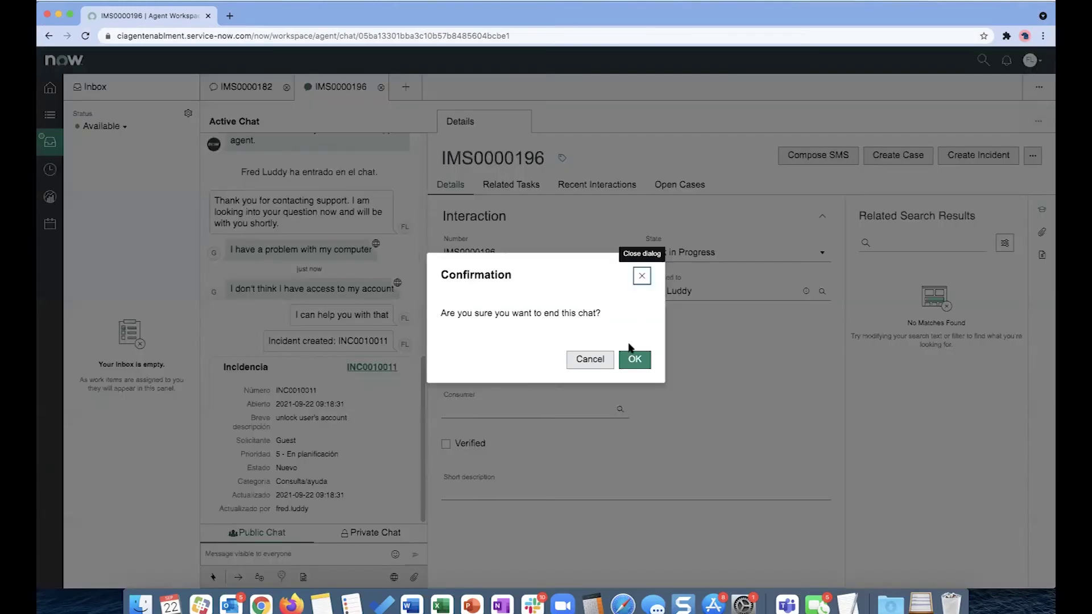
left_click(633, 358)
Answer the customer's closing survey by rating the agent interaction "Great!" and skipping the additional feedback question.
key("super+grave")
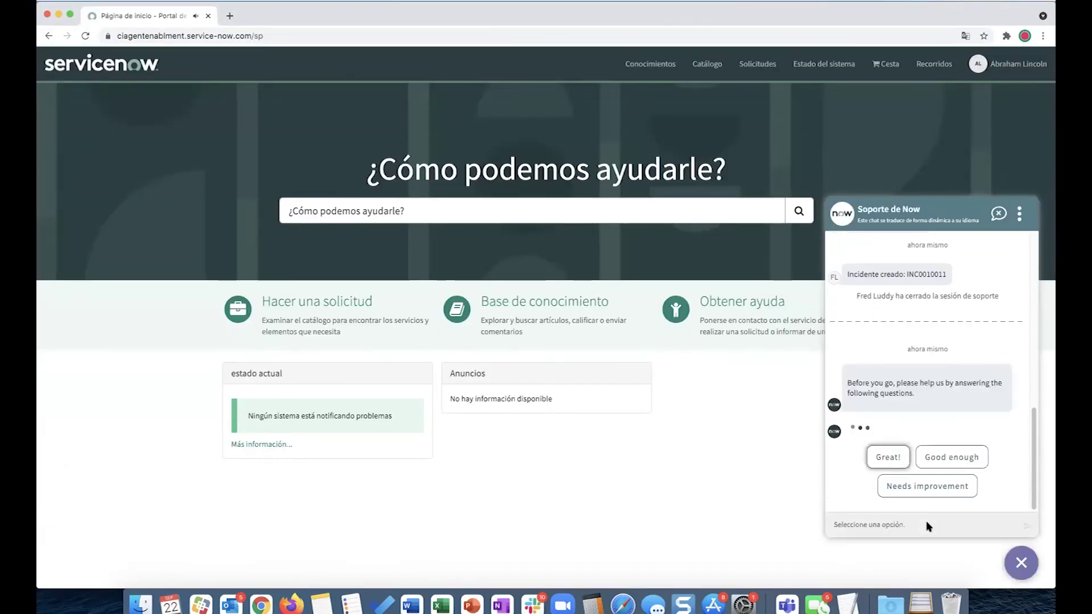
left_click(898, 458)
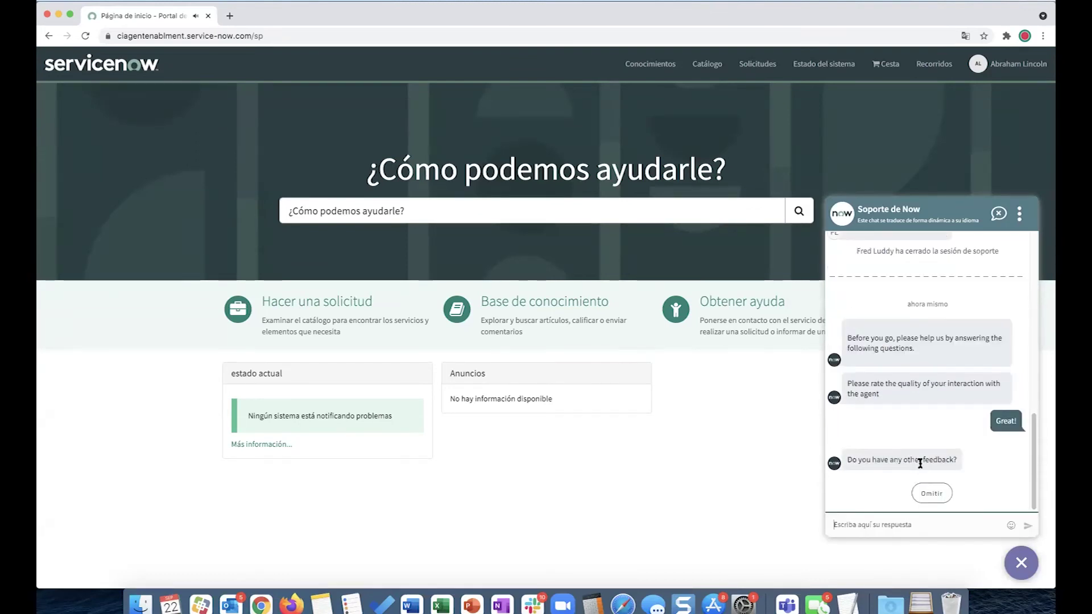
left_click(933, 494)
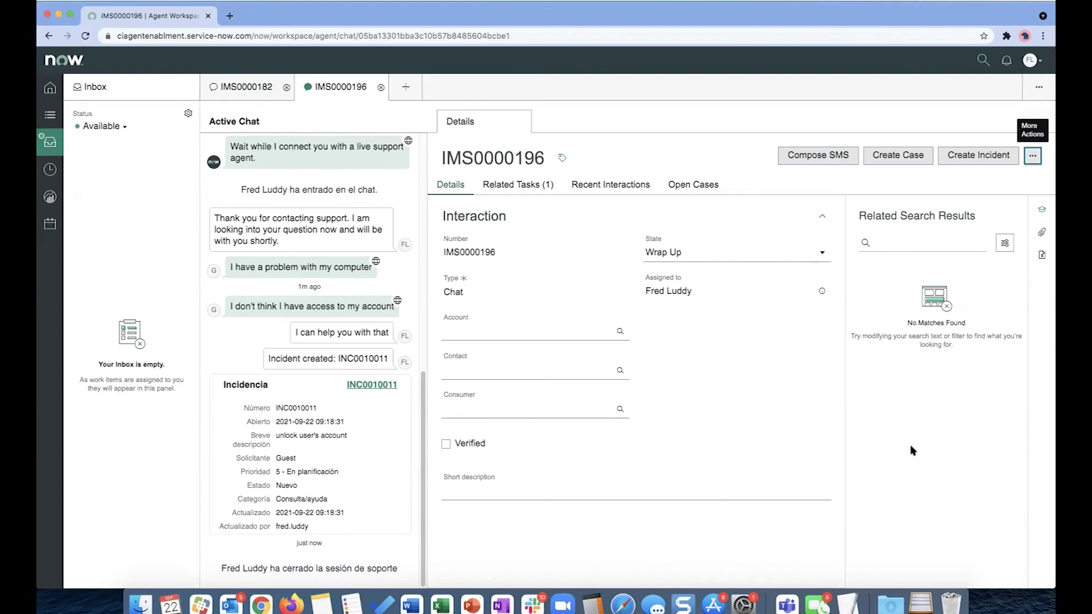
Review the closed interaction's internal transcript in Agent Workspace.
key("super+grave")
key("super+grave")
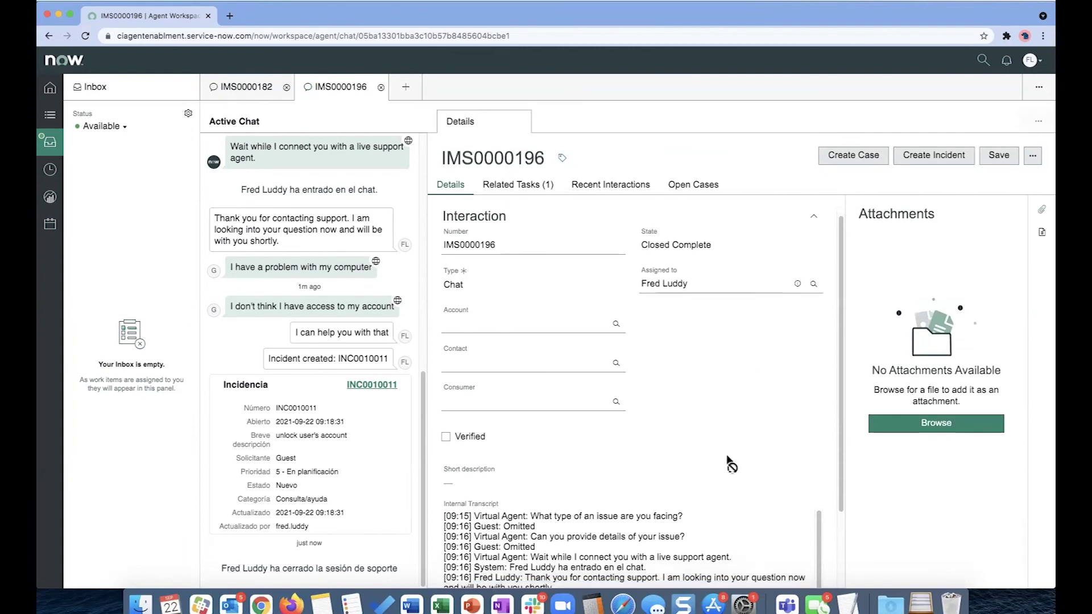
scroll(728, 461, "down", 4)
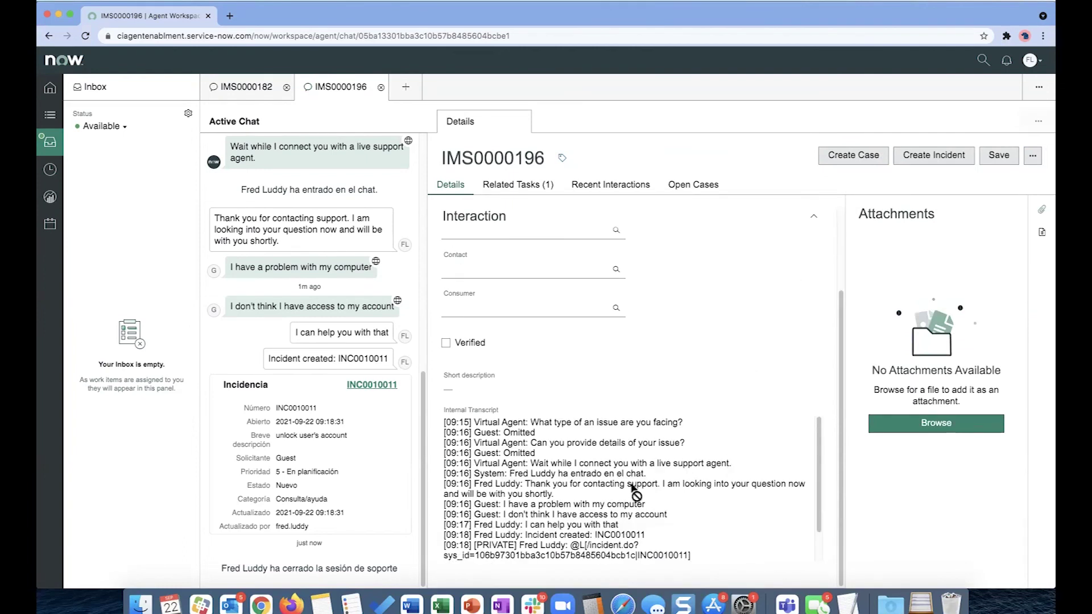